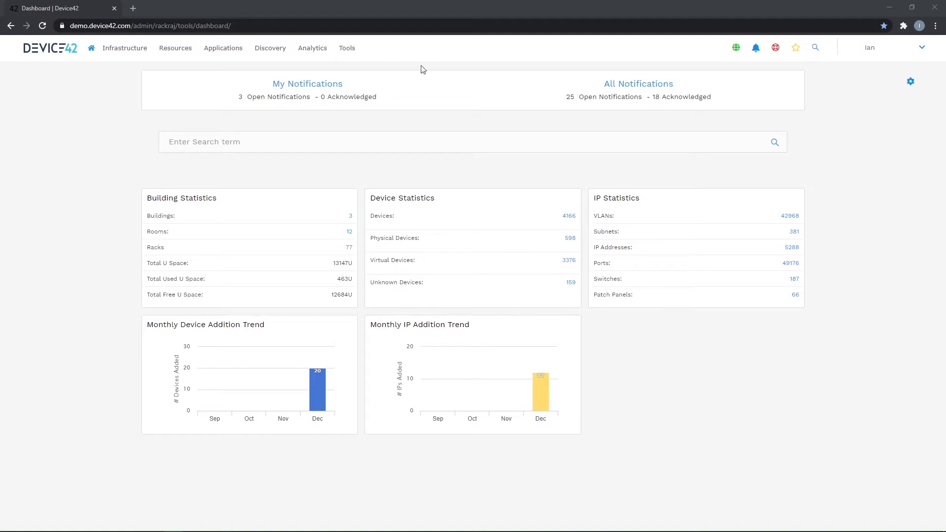
- Start a new Hypervisors/*nix/Windows autodiscovery job and set its platform to Windows
{"action": "left_click", "coordinate": [273, 49]}
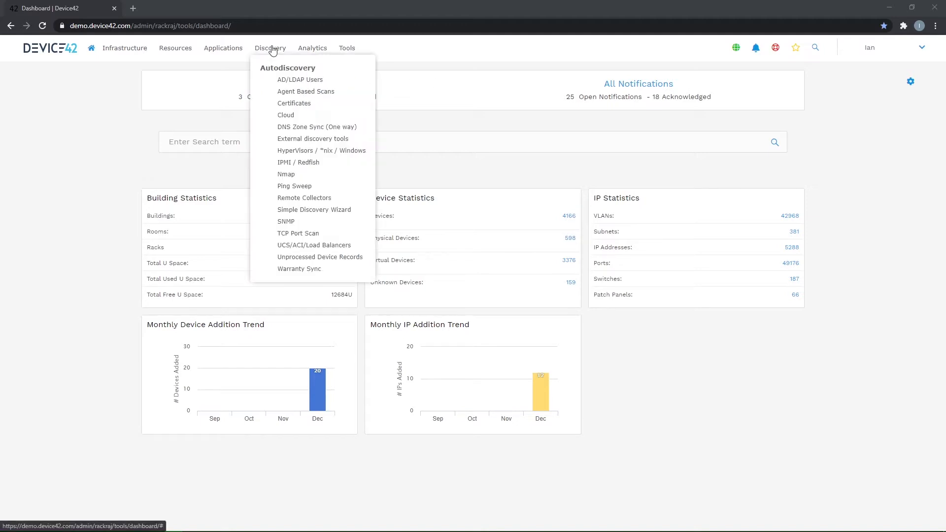
{"action": "left_click", "coordinate": [292, 152]}
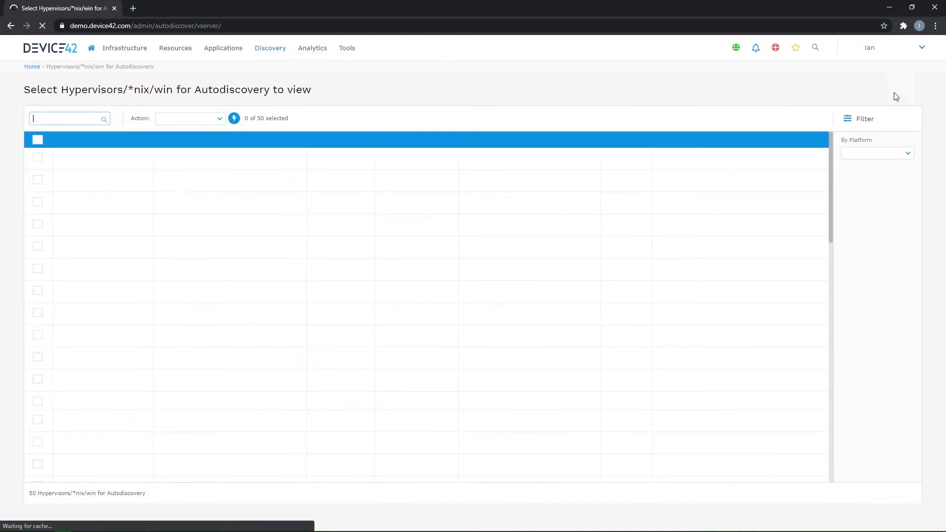
{"action": "left_click", "coordinate": [883, 91]}
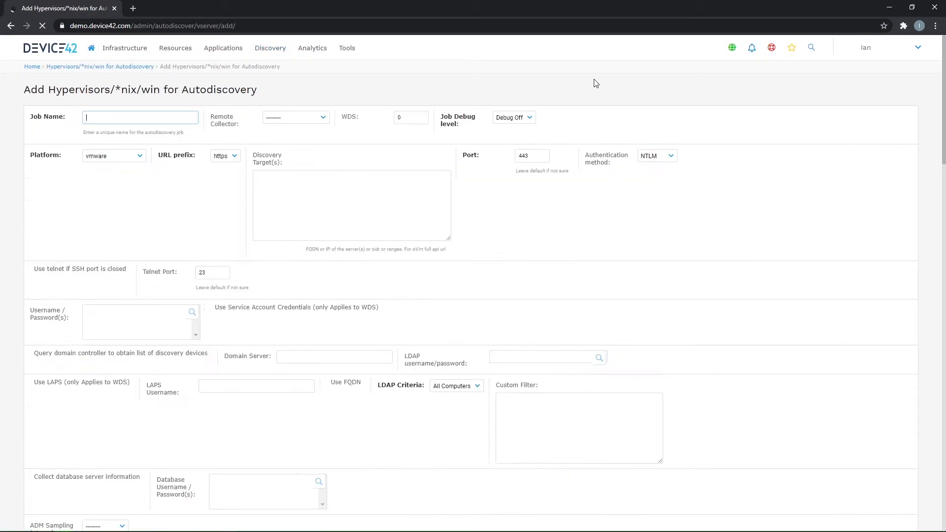
{"action": "left_click", "coordinate": [130, 155]}
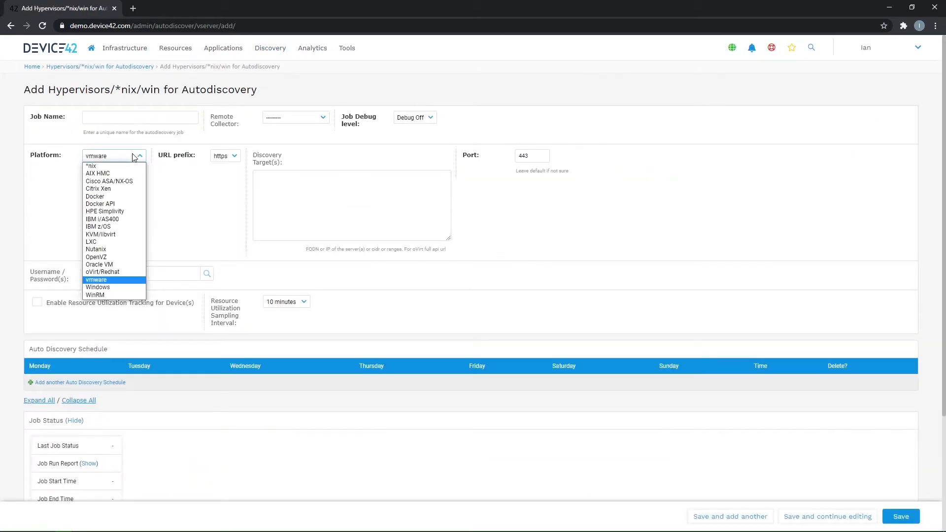
{"action": "left_click", "coordinate": [115, 287]}
- Name the job "ADM discovery" and set its discovery target to 192.168.0.0/24
{"action": "left_click", "coordinate": [125, 119]}
{"action": "type", "text": "ADM "}
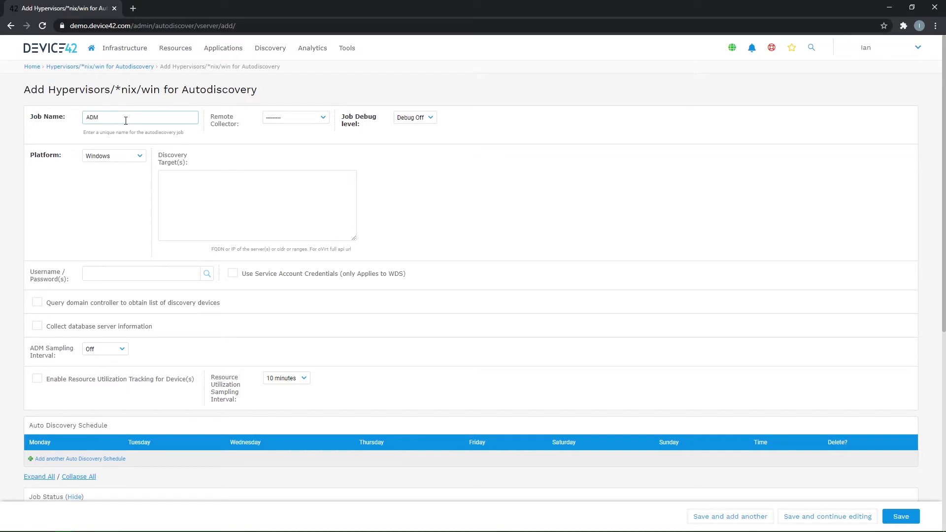
{"action": "type", "text": "discovery"}
{"action": "left_click", "coordinate": [248, 190]}
{"action": "type", "text": "192"}
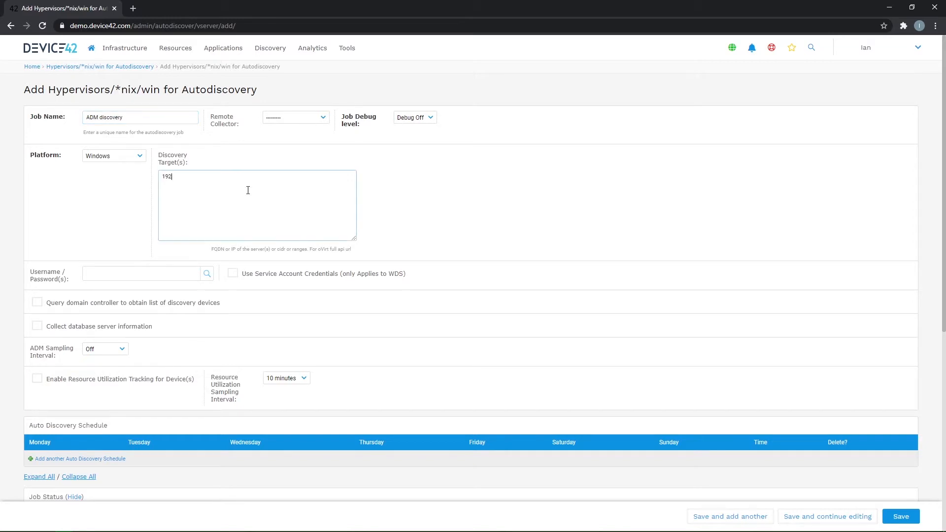
{"action": "type", "text": ".168.0.0/24"}
- Assign the remote collector Lab RC 2 with WDS, the WDS 10.42.100.82:62003 and the administrator credentials to the job
{"action": "left_click", "coordinate": [322, 117]}
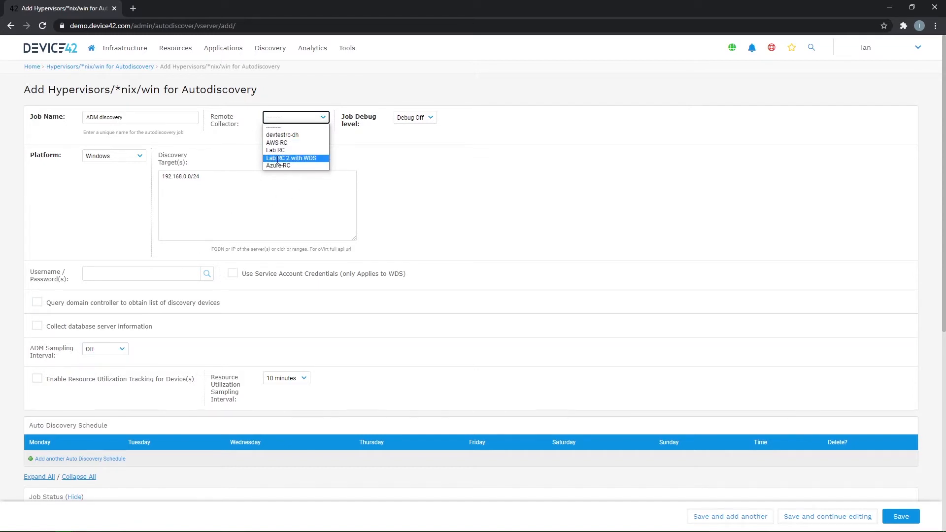
{"action": "left_click", "coordinate": [313, 162]}
{"action": "left_click", "coordinate": [432, 118]}
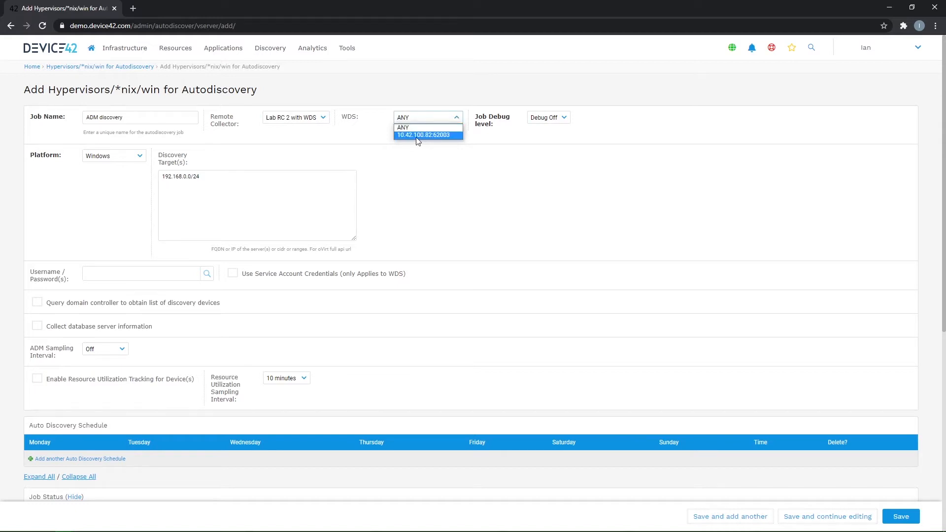
{"action": "left_click", "coordinate": [421, 136]}
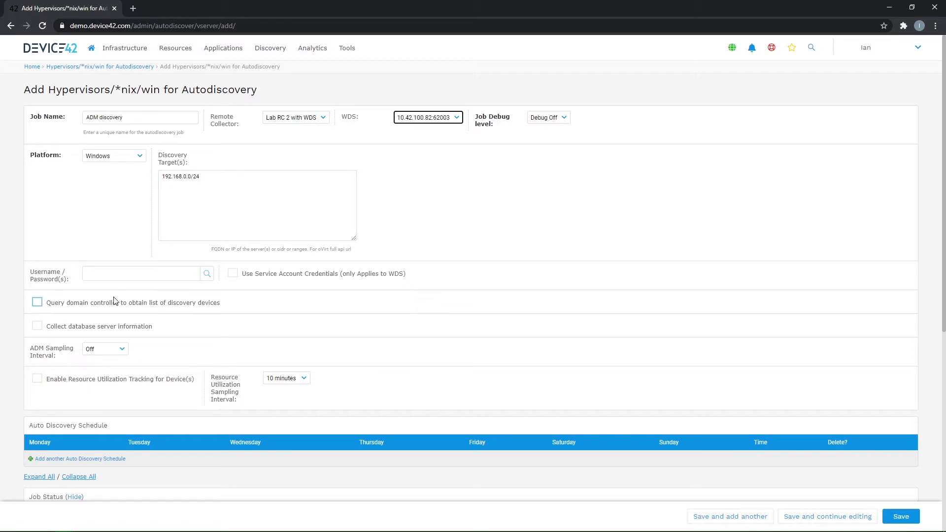
{"action": "left_click", "coordinate": [129, 274]}
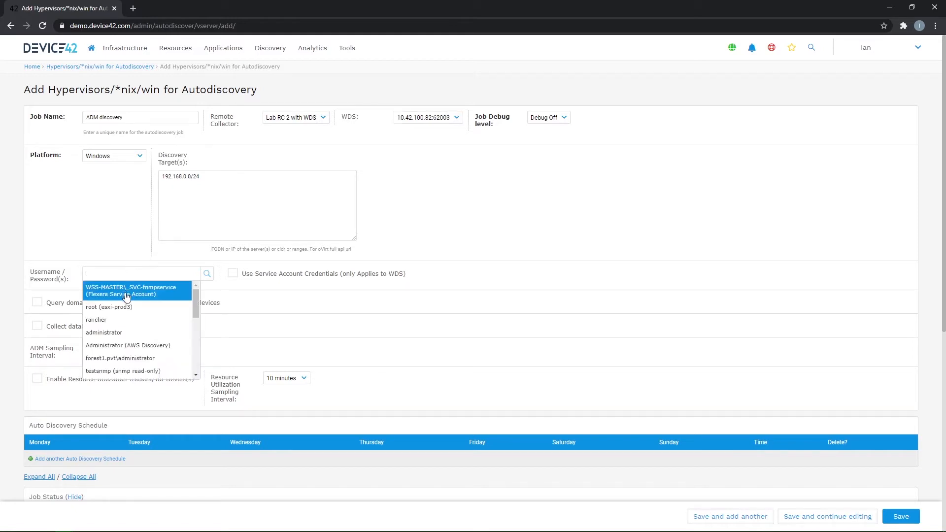
{"action": "left_click", "coordinate": [127, 332]}
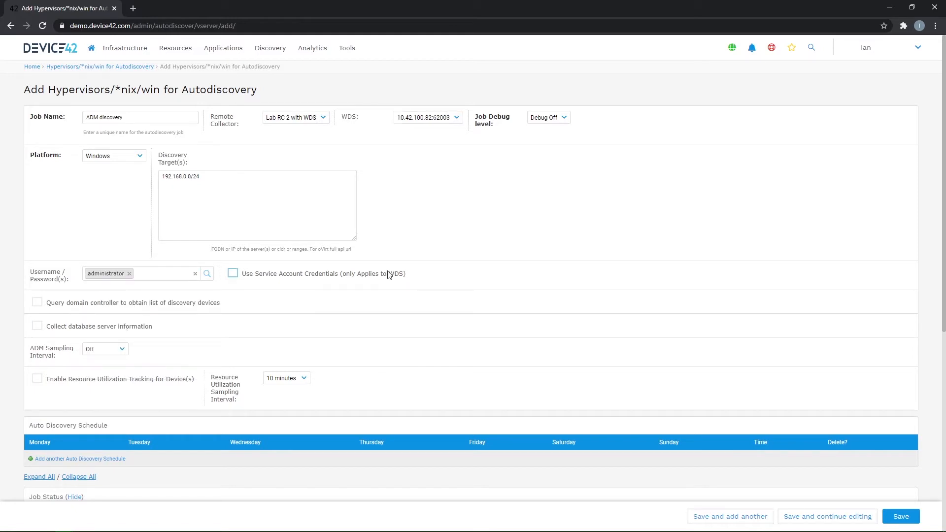
- Set the job's ADM sampling interval to 4 hours
{"action": "left_click", "coordinate": [114, 348]}
{"action": "left_click", "coordinate": [143, 341]}
{"action": "left_click", "coordinate": [56, 356]}
{"action": "left_click", "coordinate": [101, 353]}
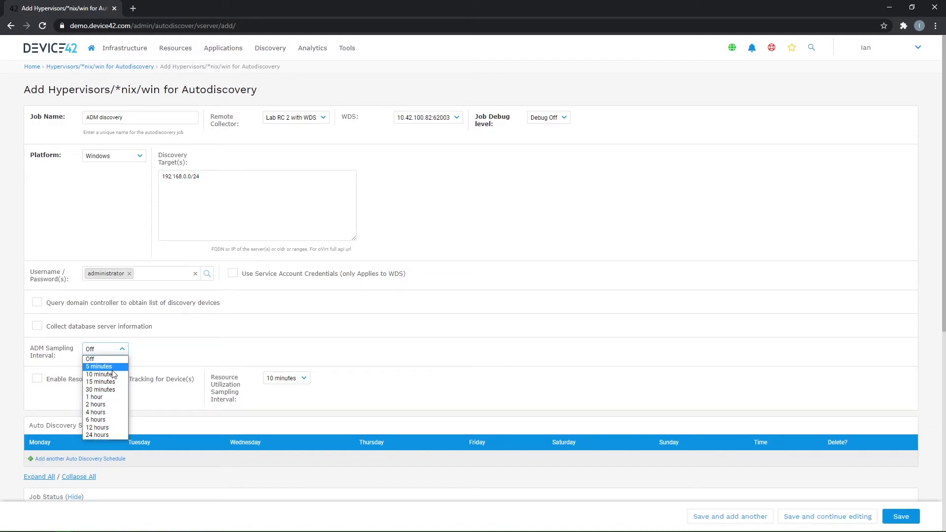
{"action": "left_click", "coordinate": [108, 413]}
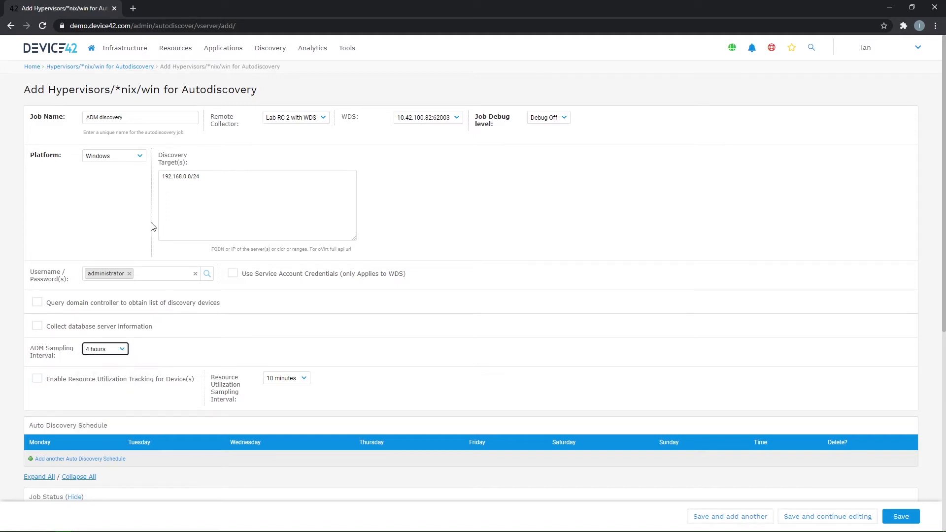
{"action": "left_click", "coordinate": [121, 350]}
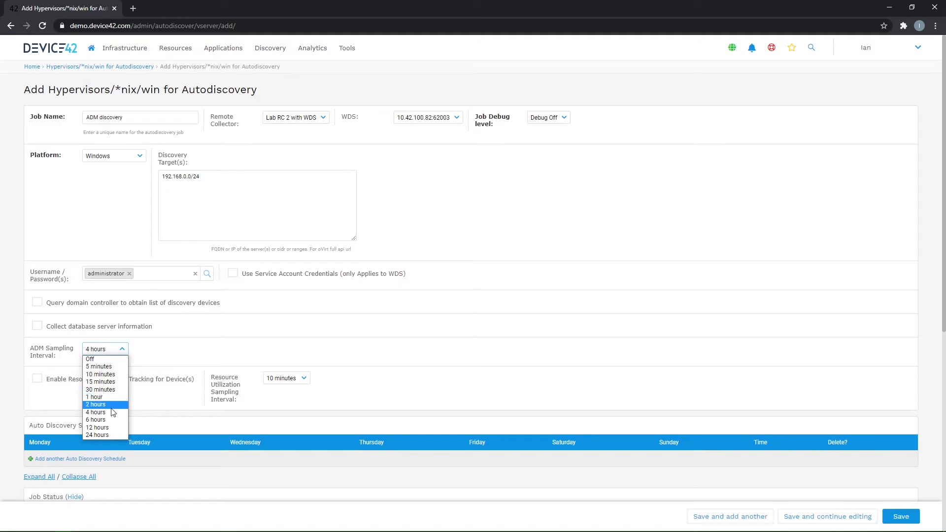
{"action": "left_click", "coordinate": [99, 412]}
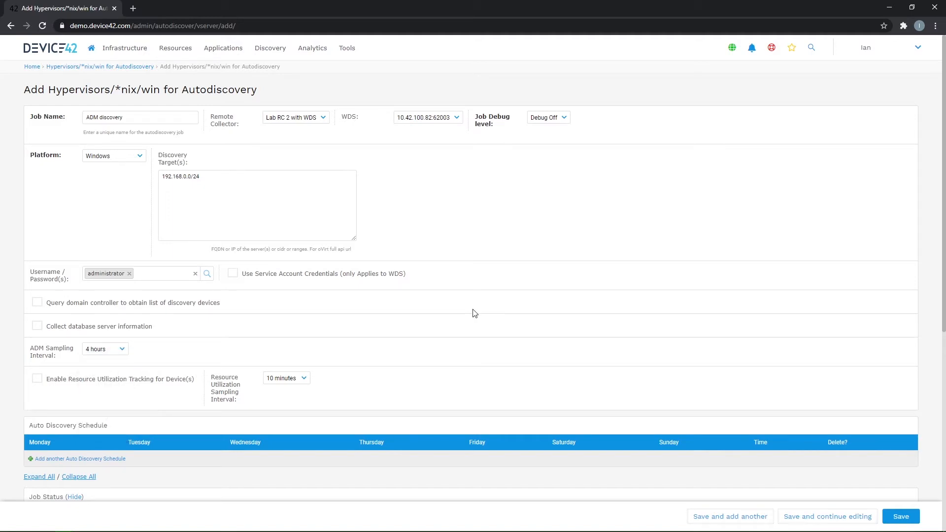
- Add an auto discovery schedule to the job with all seven weekdays enabled
{"action": "scroll", "coordinate": [474, 314], "scroll_direction": "down", "scroll_amount": 2}
{"action": "scroll", "coordinate": [418, 293], "scroll_direction": "up", "scroll_amount": 3}
{"action": "scroll", "coordinate": [171, 435], "scroll_direction": "down", "scroll_amount": 3}
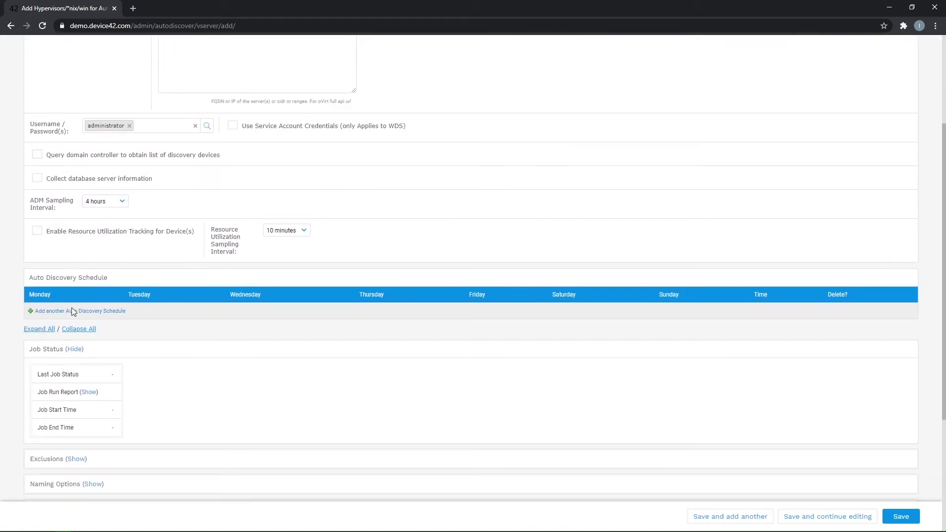
{"action": "left_click", "coordinate": [66, 311]}
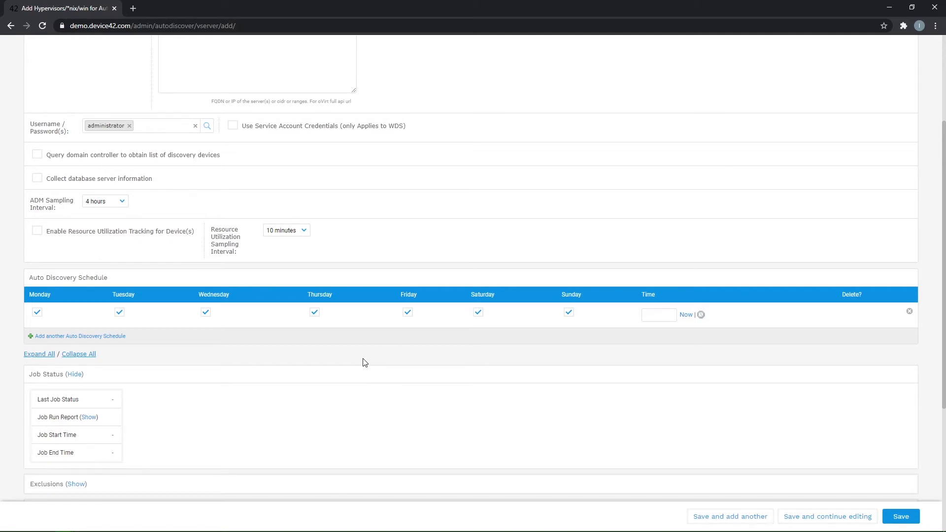
- Enable storing application components config files in the job's software and applications options
{"action": "scroll", "coordinate": [364, 363], "scroll_direction": "down", "scroll_amount": 5}
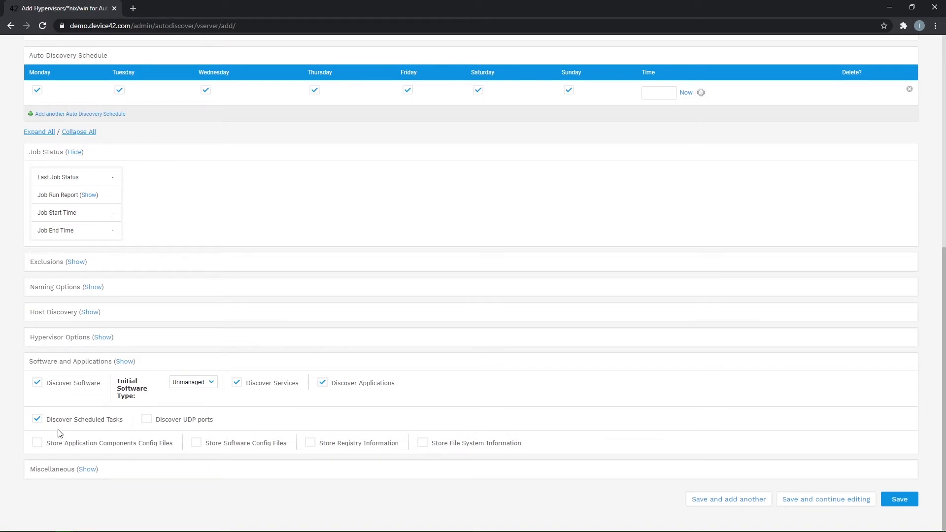
{"action": "left_click", "coordinate": [37, 446]}
{"action": "scroll", "coordinate": [300, 334], "scroll_direction": "up", "scroll_amount": 8}
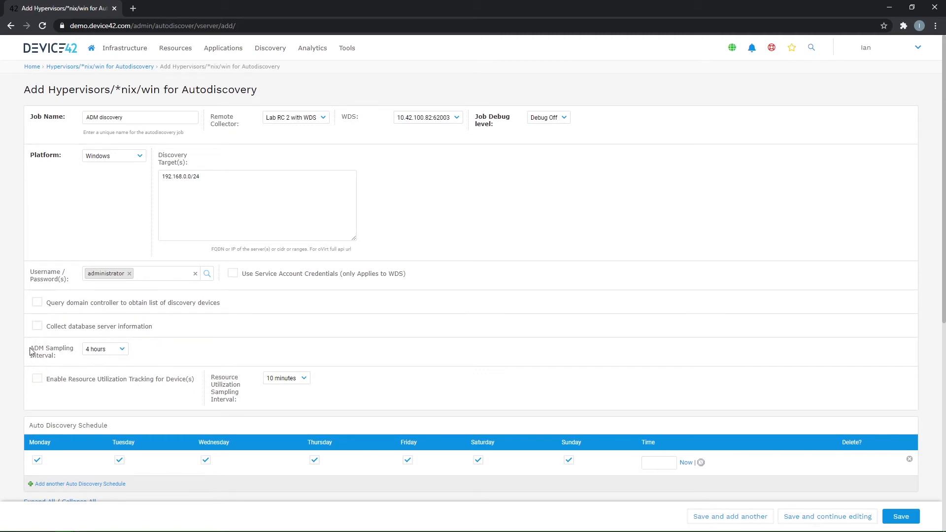
- View the Periodic Jobs list under the discovery status reports
{"action": "mouse_move", "coordinate": [279, 54]}
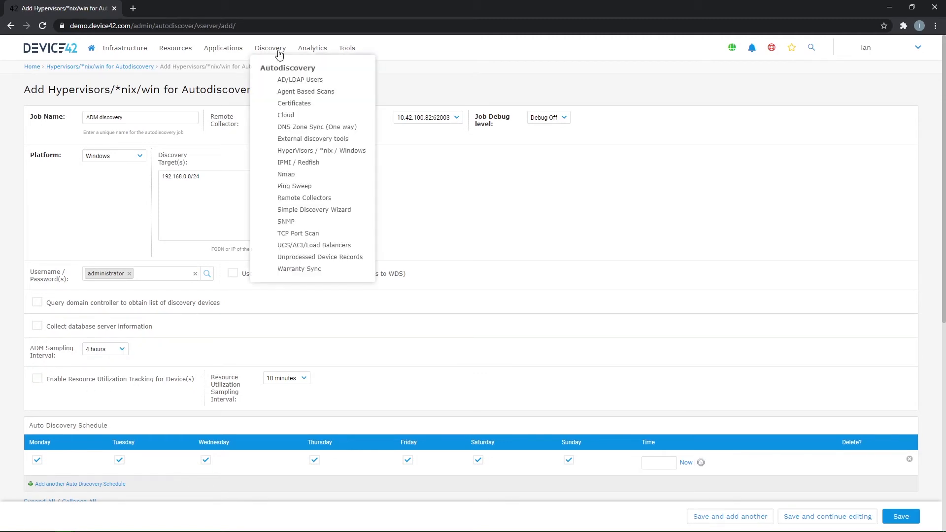
{"action": "mouse_move", "coordinate": [309, 53]}
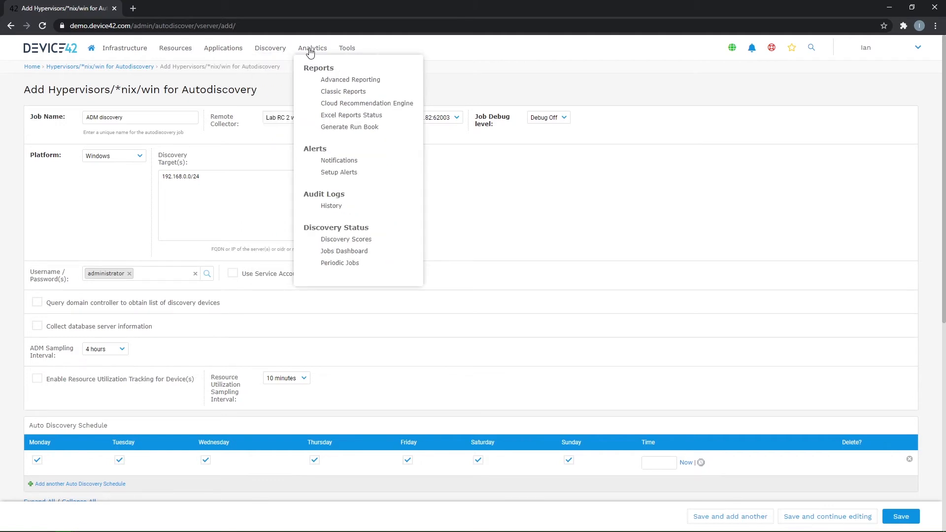
{"action": "left_click", "coordinate": [341, 264]}
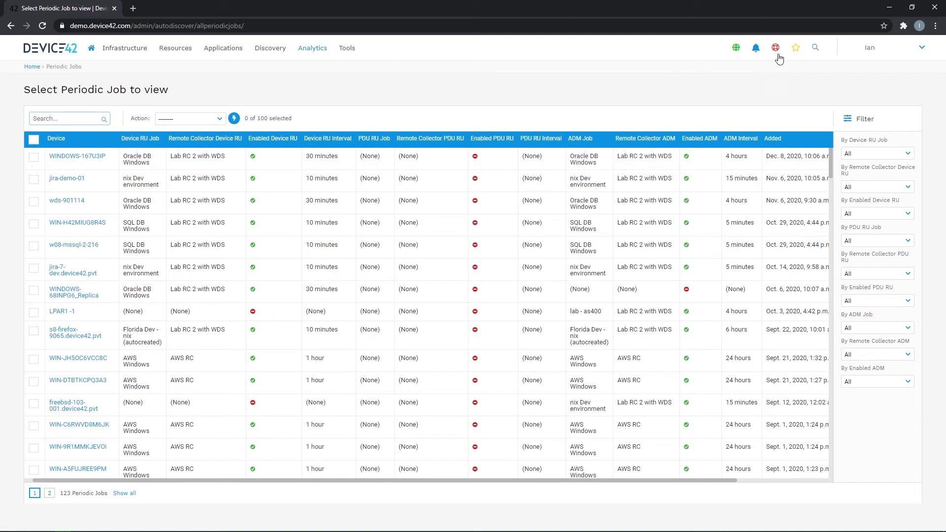
- Open the favourited s1-mysql-9062.device42.pvt topology and move the s3-tomcat-9066.device42 group below and to the left of the MySQL group
{"action": "mouse_move", "coordinate": [796, 53]}
{"action": "left_click", "coordinate": [810, 94]}
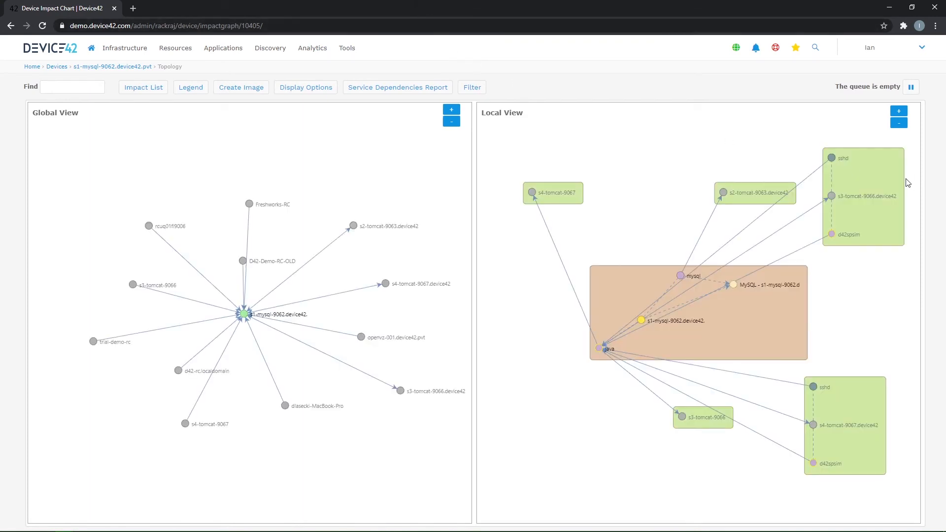
{"action": "left_click_drag", "start_coordinate": [846, 194], "coordinate": [568, 389]}
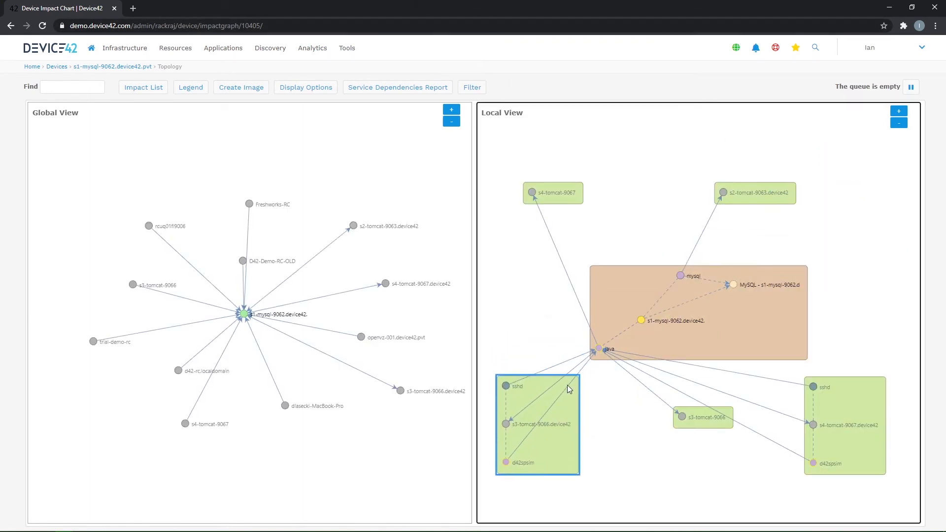
{"action": "mouse_move", "coordinate": [567, 386]}
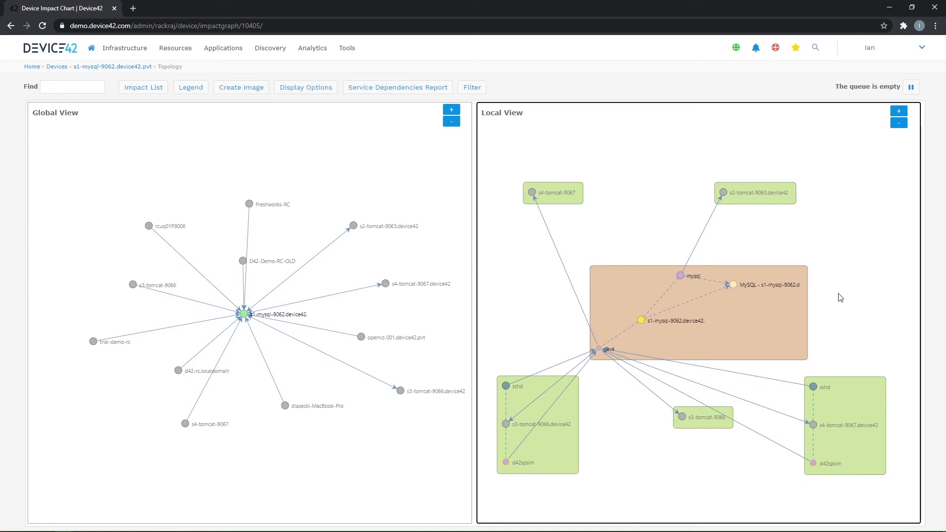
- Widen the Local View and shift the s1-mysql-9062 and s3-tomcat-9066.device42 groups slightly up and to the right
{"action": "left_click_drag", "start_coordinate": [473, 290], "coordinate": [212, 274]}
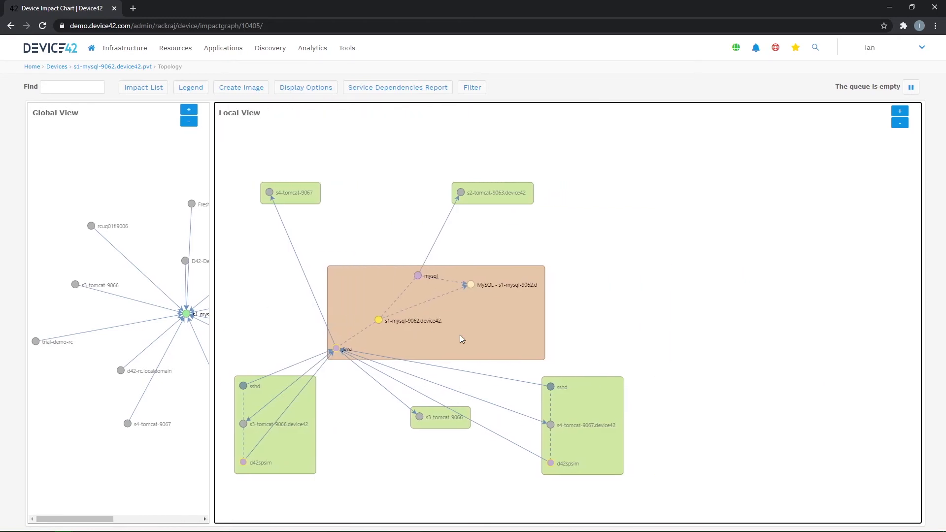
{"action": "left_click", "coordinate": [549, 331]}
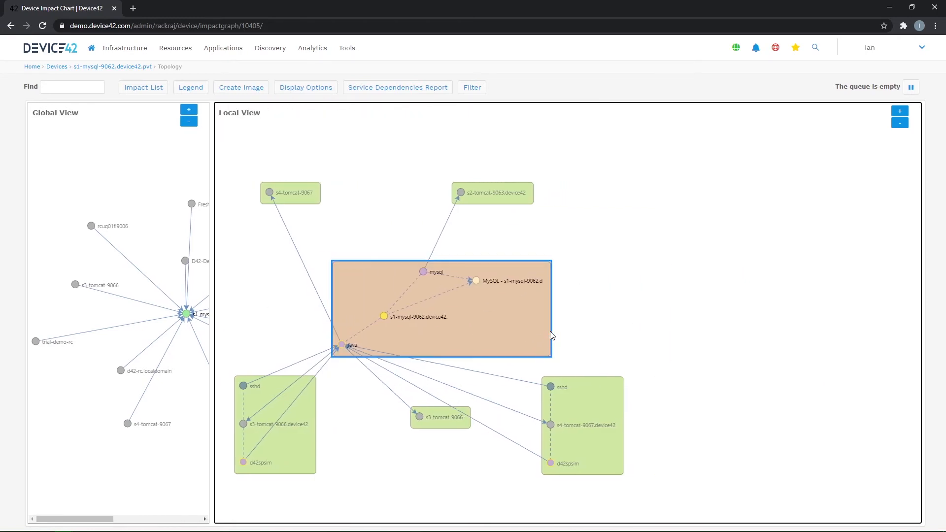
{"action": "left_click_drag", "start_coordinate": [308, 448], "coordinate": [323, 423]}
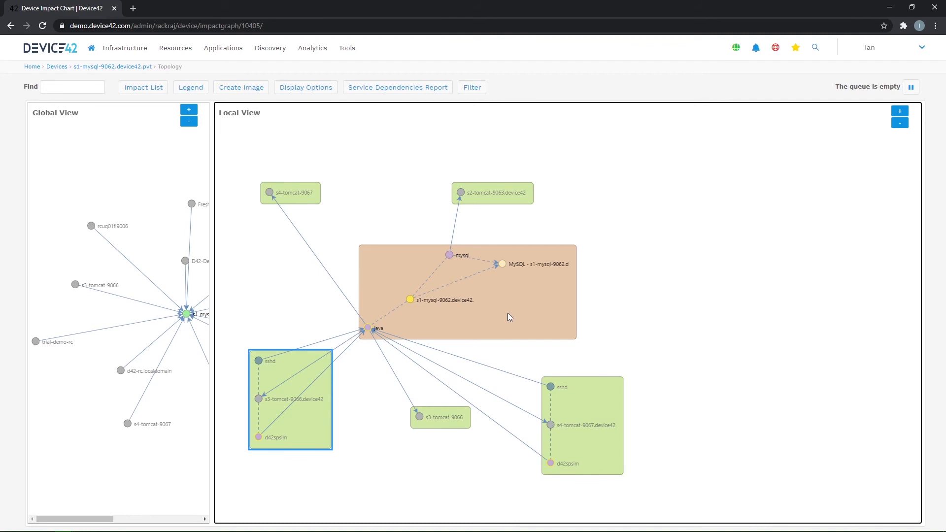
- Examine the MySQL server group and display the details of its java service
{"action": "mouse_move", "coordinate": [508, 315]}
{"action": "mouse_move", "coordinate": [450, 256]}
{"action": "left_click", "coordinate": [366, 331]}
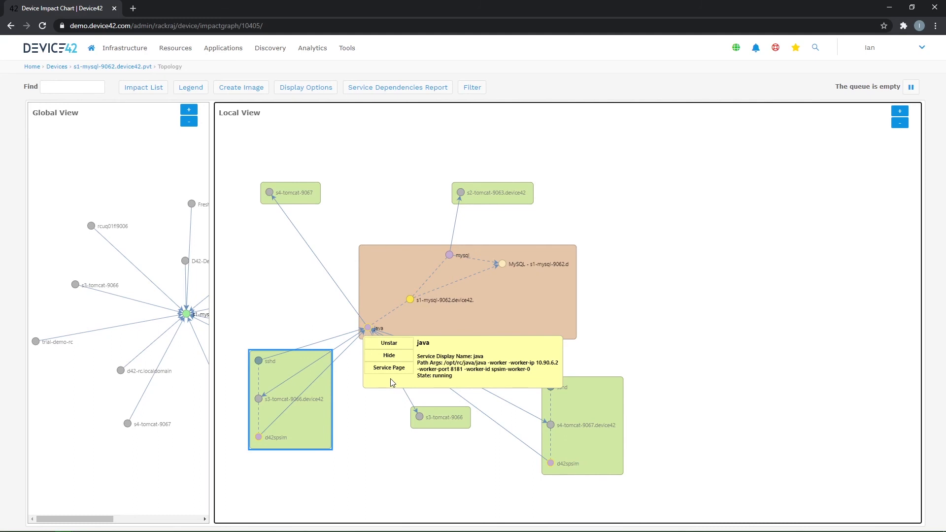
{"action": "left_click", "coordinate": [783, 289]}
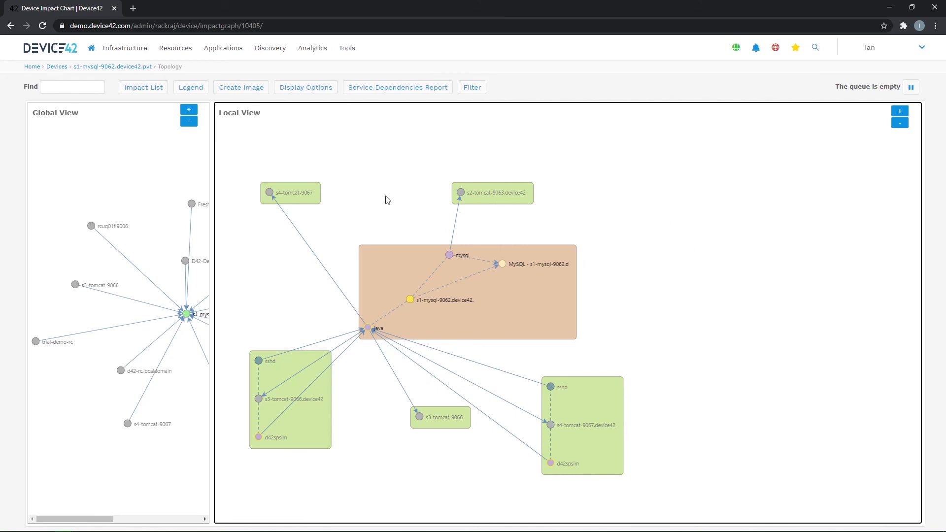
- Expand the s2-tomcat-9063.device42 node in the Local View to reveal its services and dependencies
{"action": "left_click", "coordinate": [461, 193]}
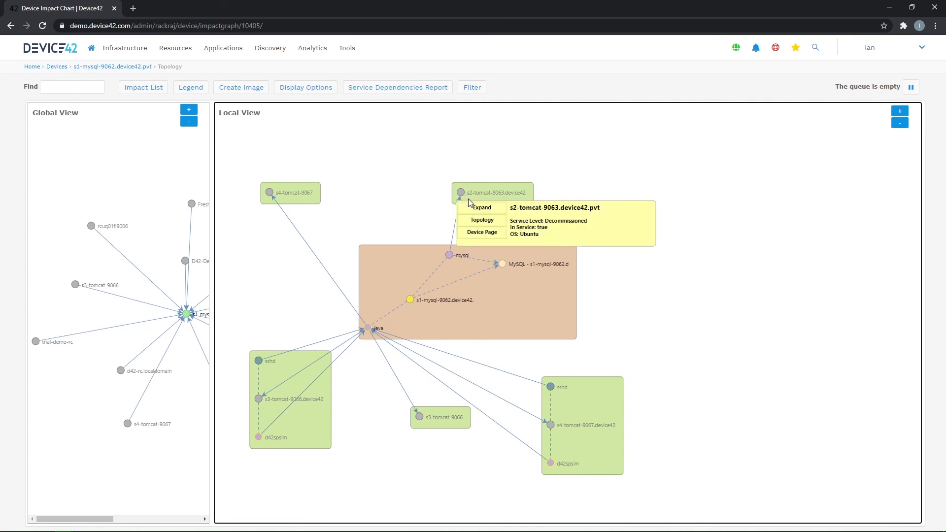
{"action": "left_click", "coordinate": [476, 208]}
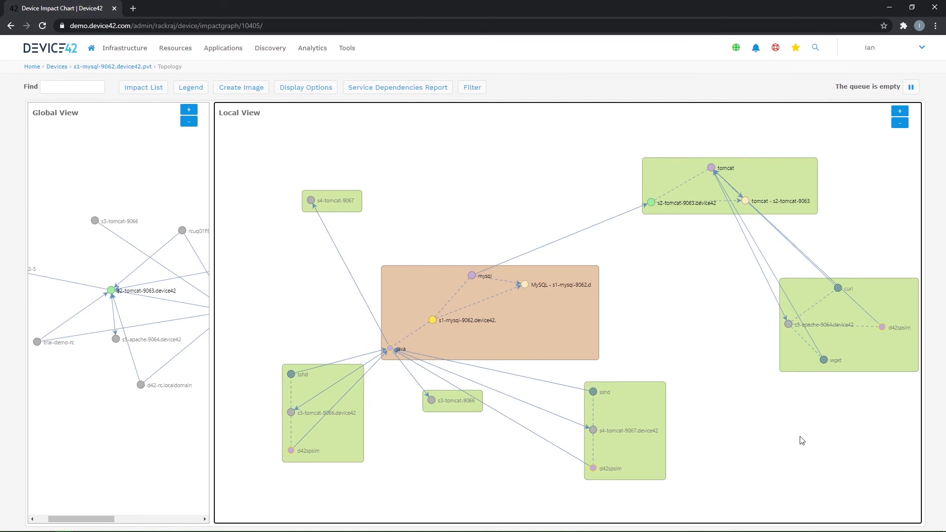
{"action": "left_click_drag", "start_coordinate": [799, 438], "coordinate": [769, 435]}
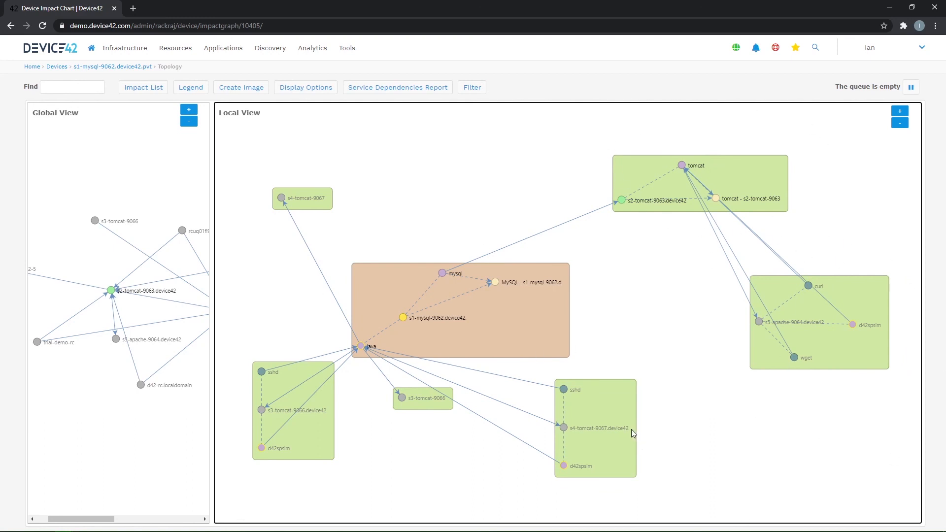
{"action": "mouse_move", "coordinate": [631, 430]}
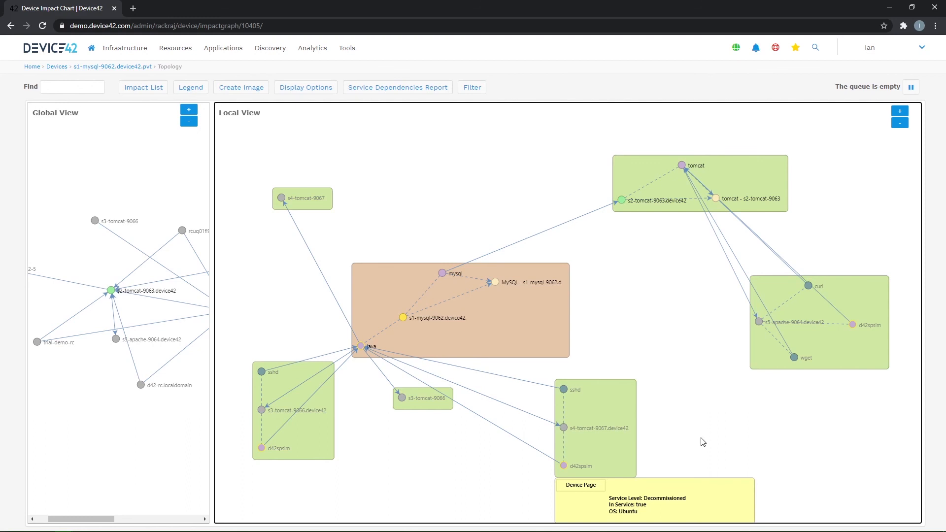